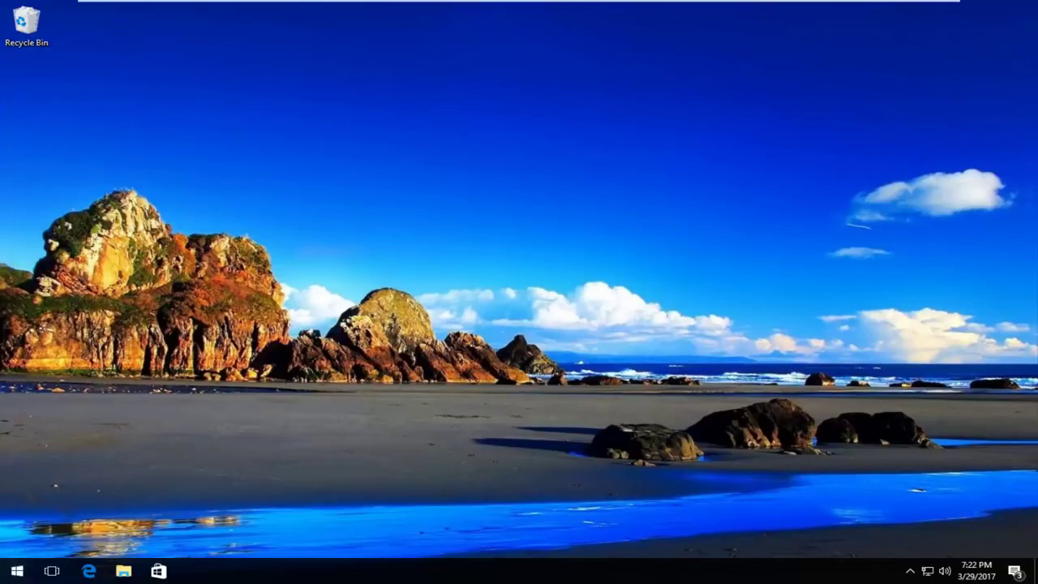
Restart Windows into the recovery environment with Shift + Restart from the Start menu
click(17, 569)
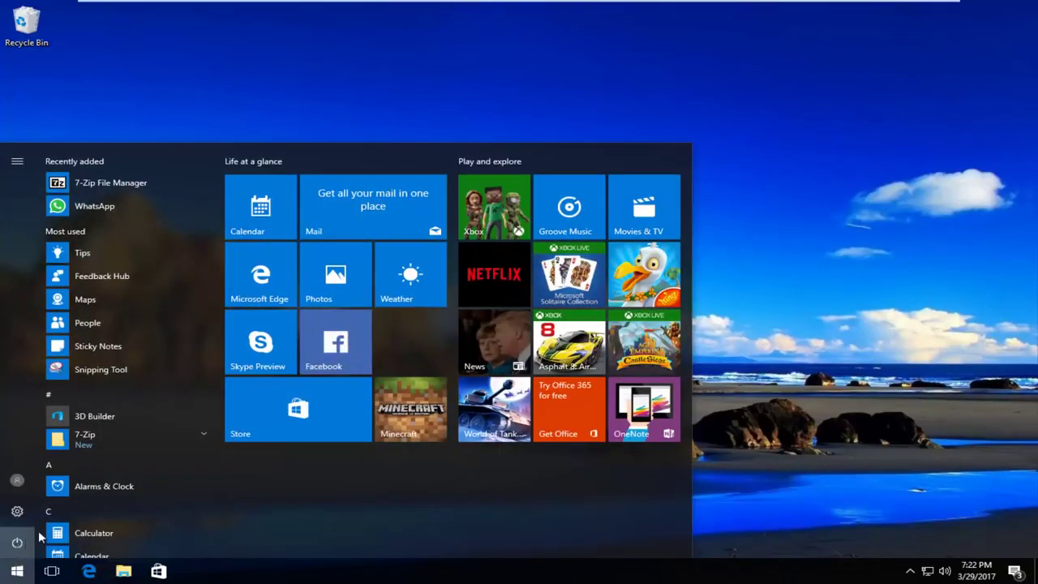
click(39, 530)
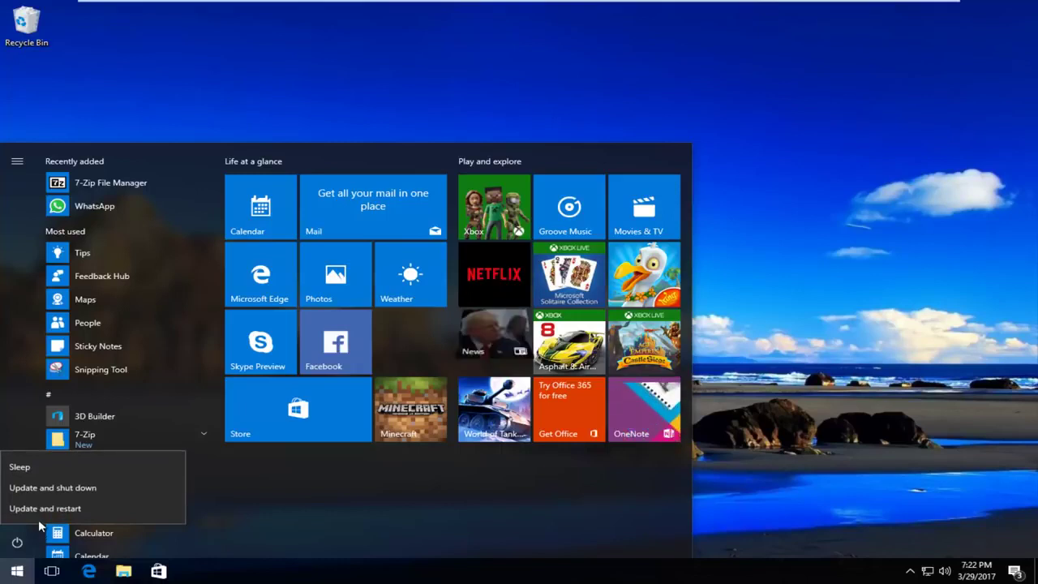
click(56, 507)
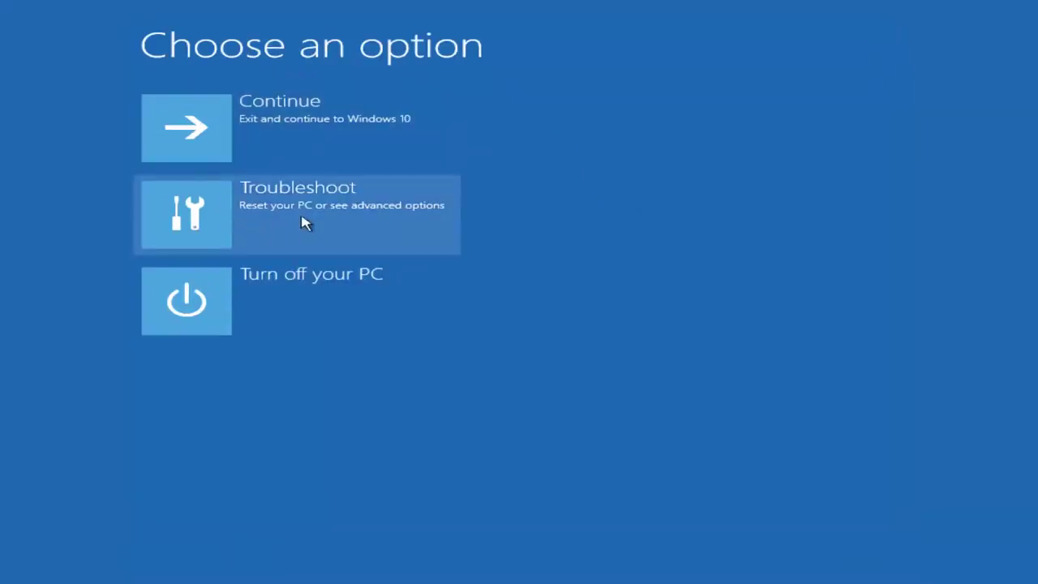
Go to Troubleshoot > Advanced options > Startup Settings and restart into Safe Mode
click(250, 213)
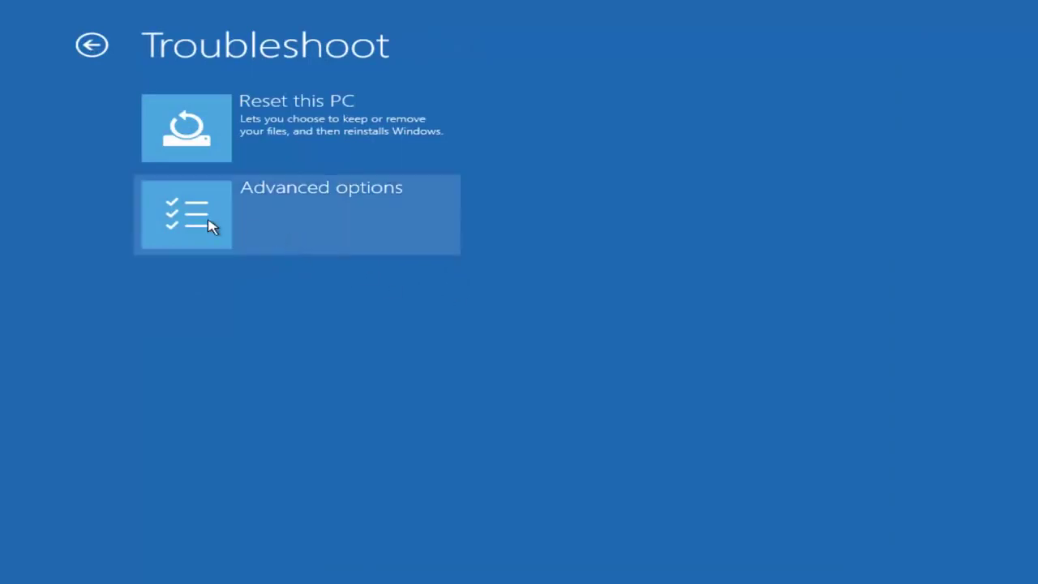
click(208, 227)
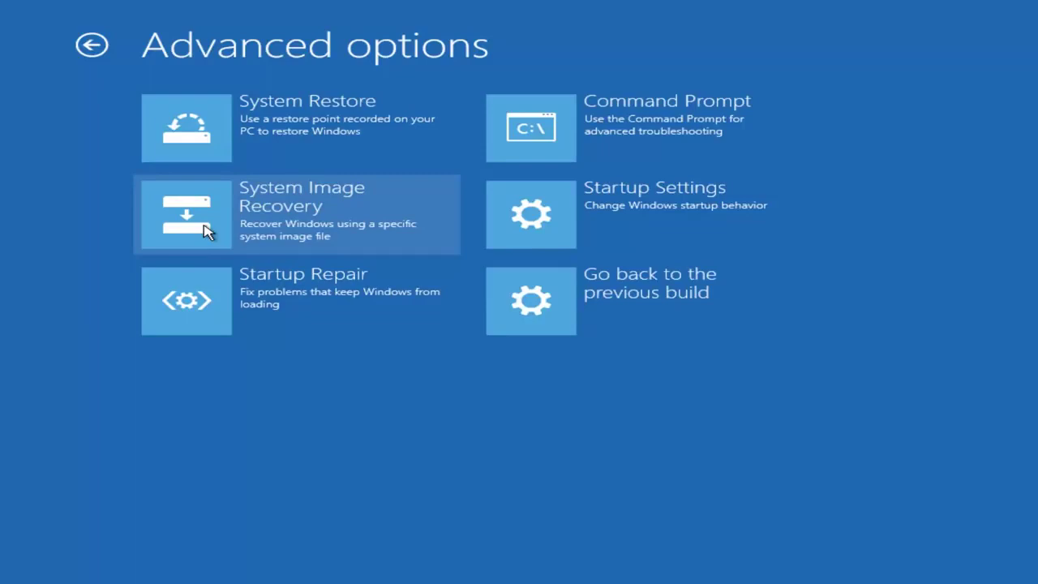
click(618, 218)
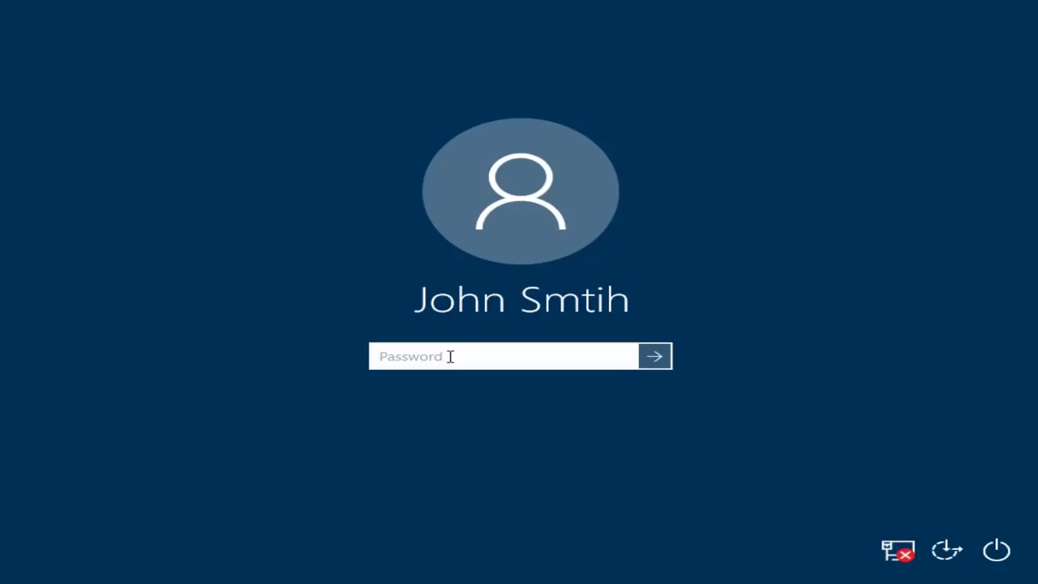
Enter the account password at the sign-in screen to log into Safe Mode
text(password)
key(Return)
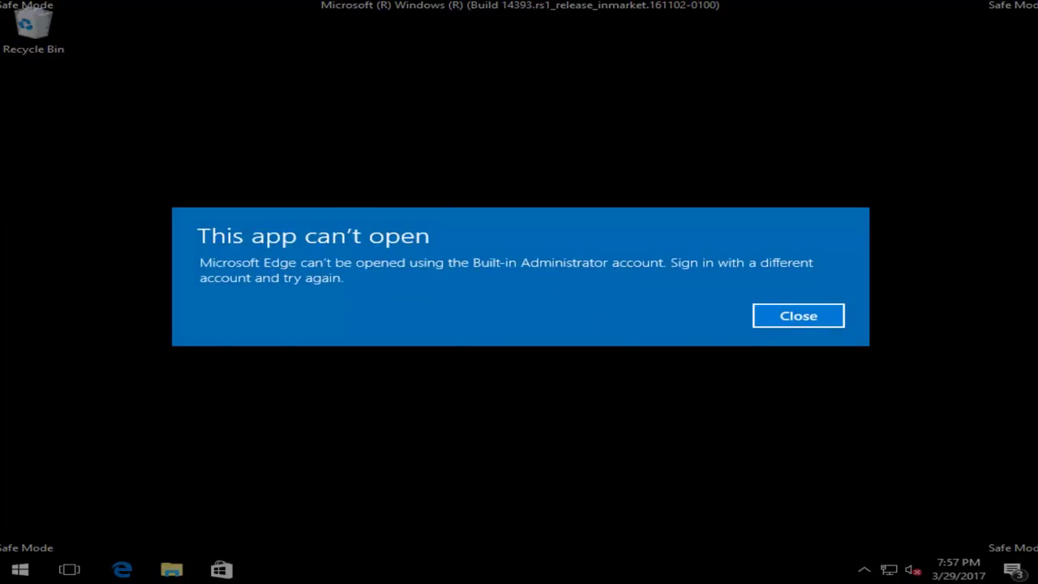
Dismiss the Edge error and launch File Explorer by searching 'file explorer' in Start
click(781, 318)
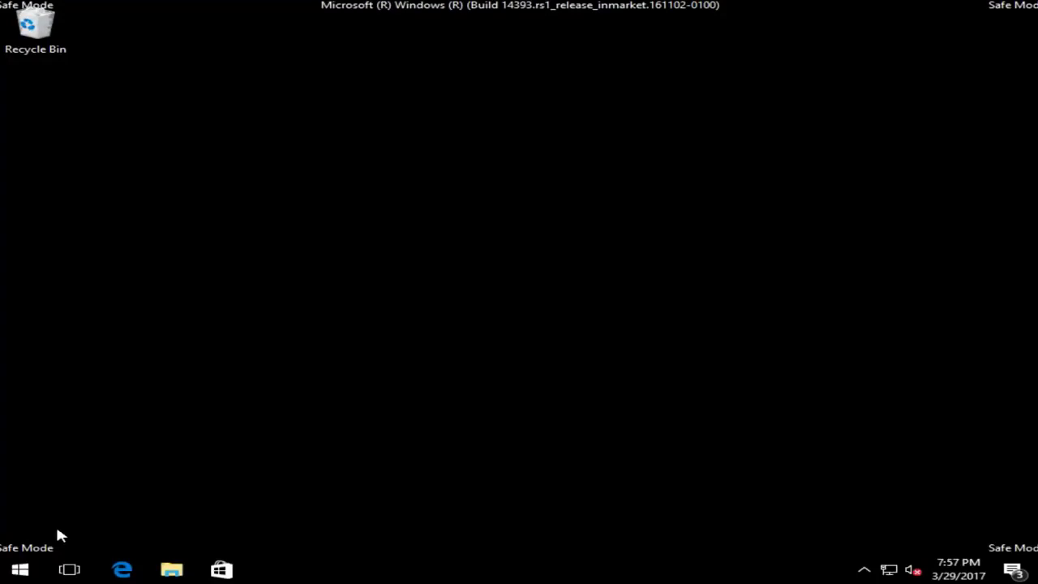
click(20, 569)
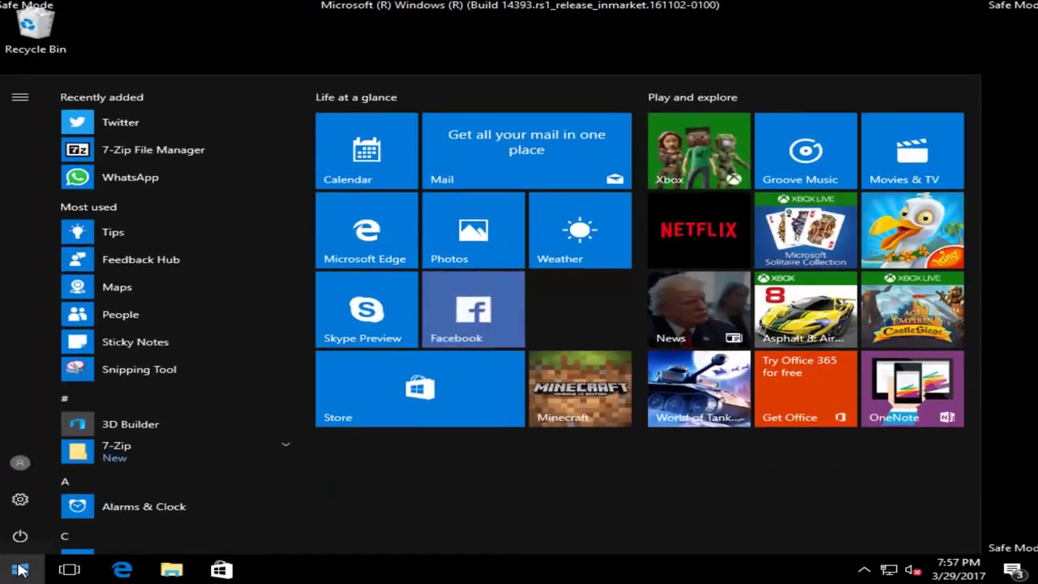
text(file explorwere)
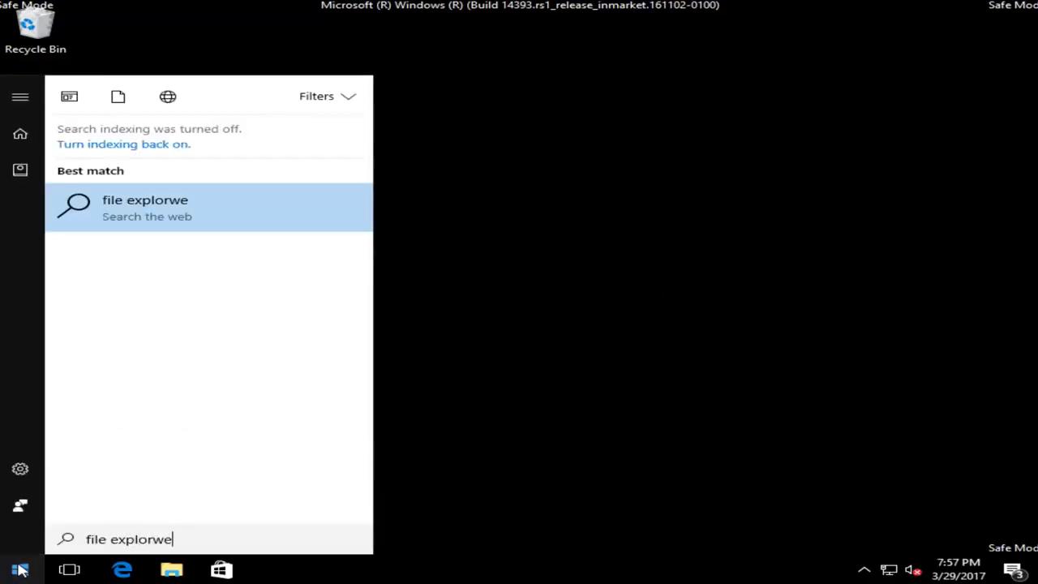
key(BackSpace)
key(BackSpace)
text(er)
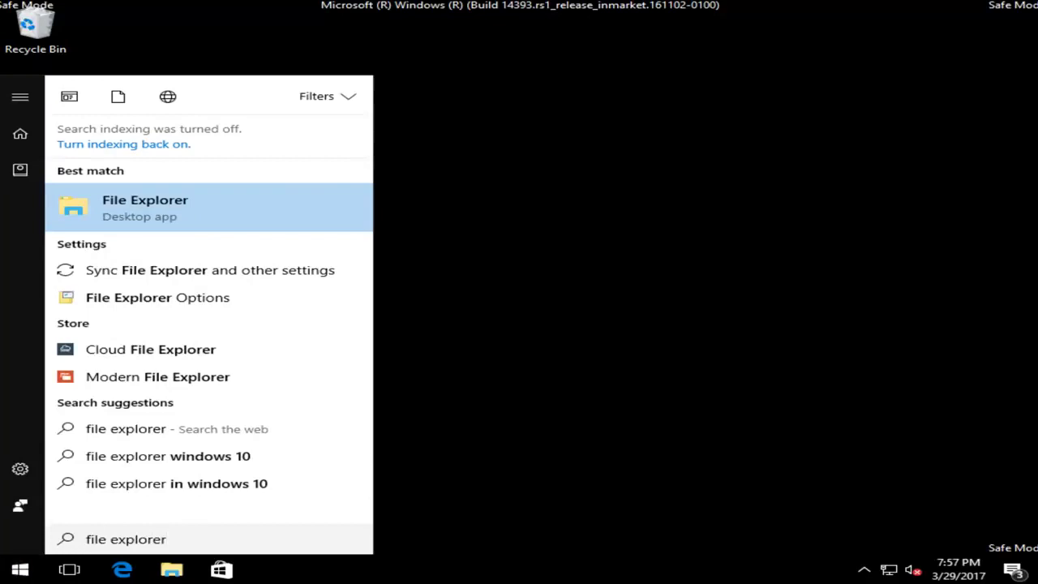
click(120, 209)
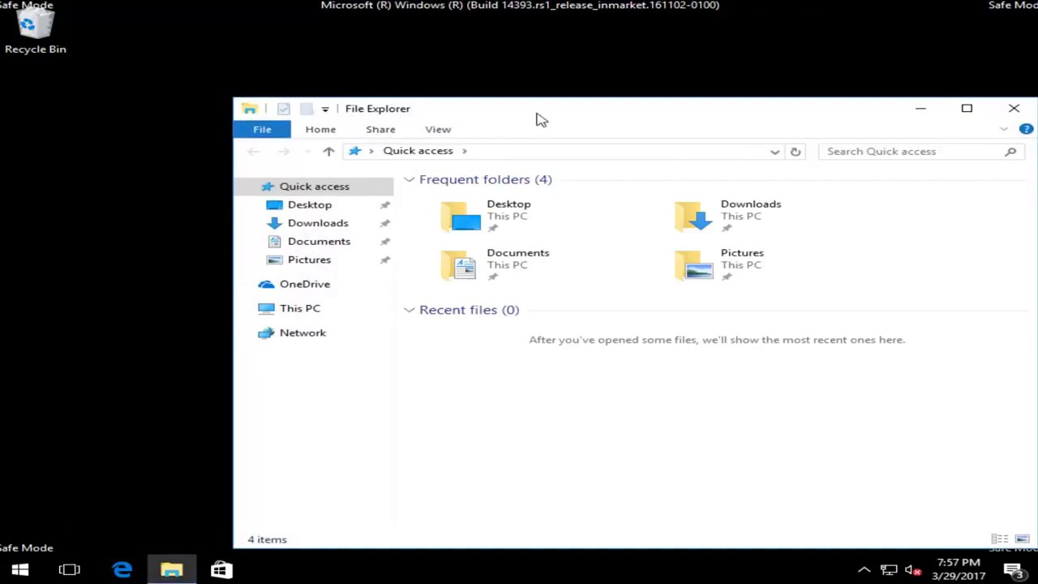
Move the File Explorer window up-left and expand This PC to show its drives
drag(536, 113, 471, 73)
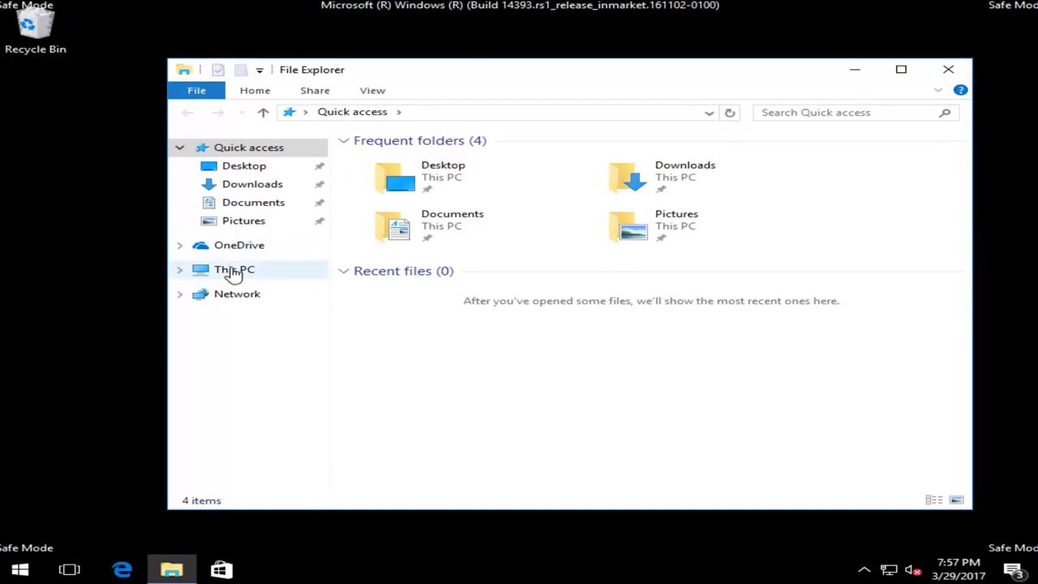
click(188, 271)
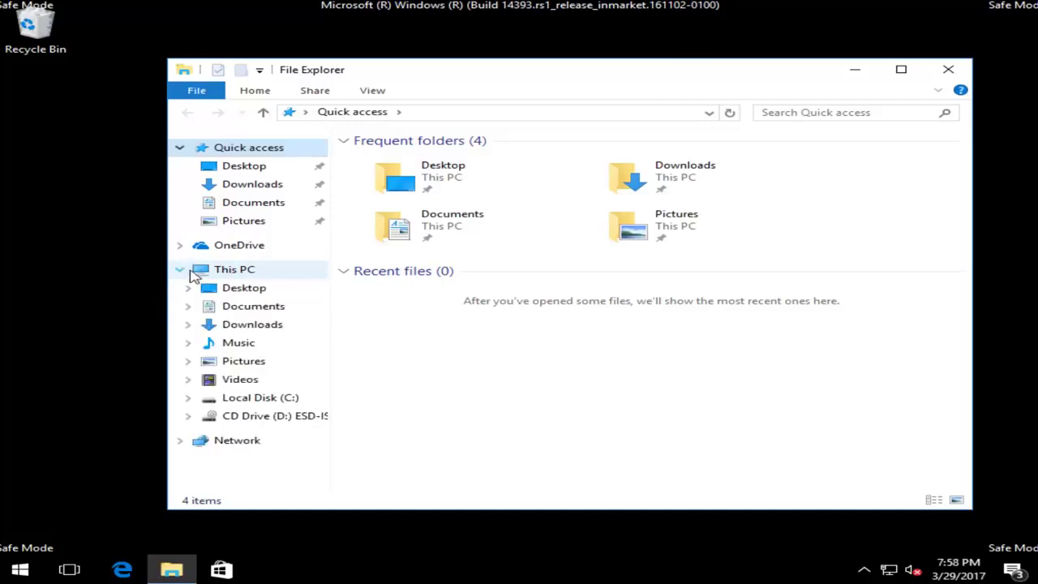
click(228, 274)
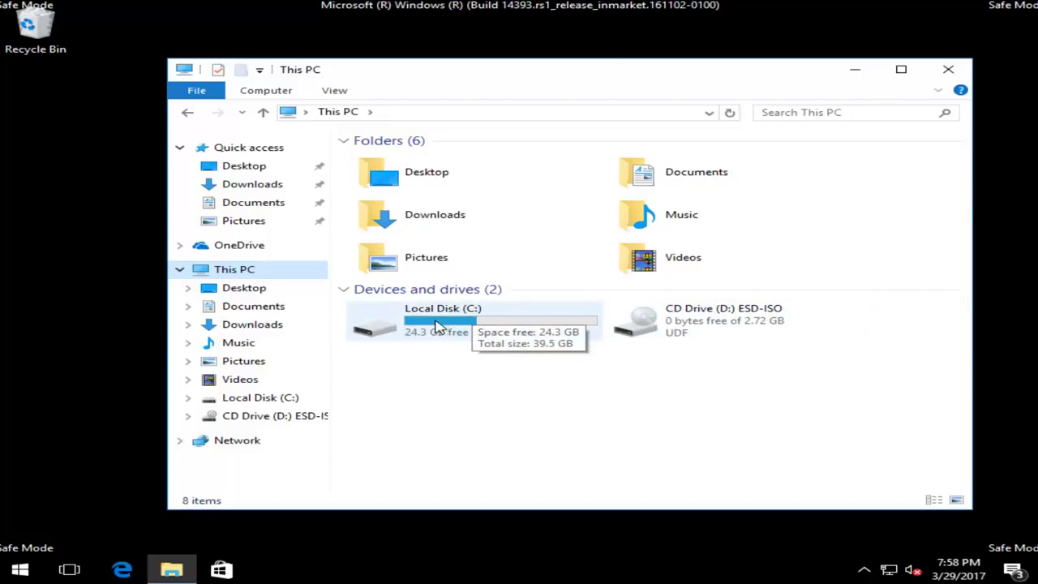
Browse from Local Disk (C:) through Windows into the SoftwareDistribution folder
double_click(407, 332)
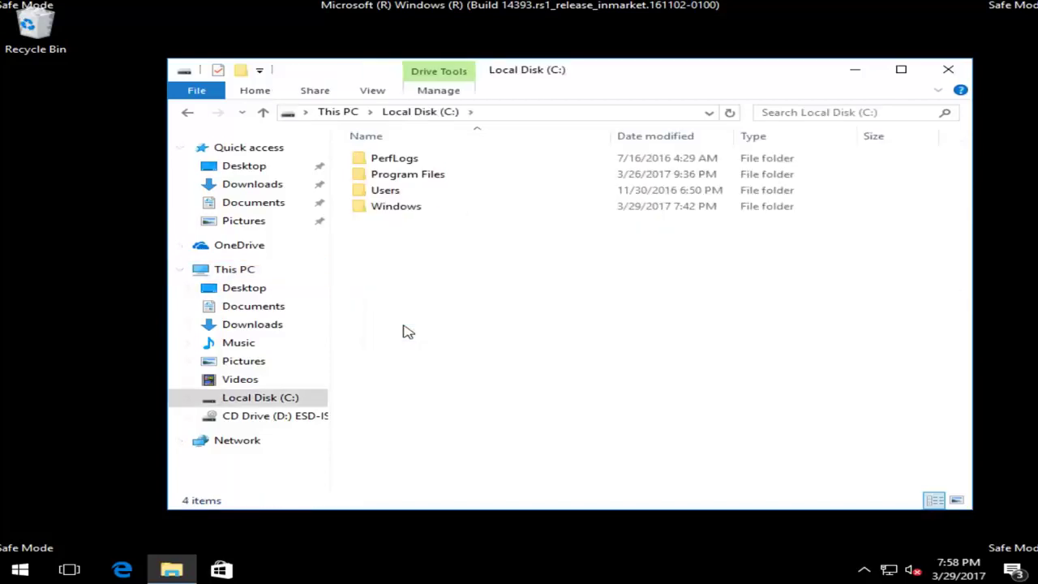
double_click(386, 210)
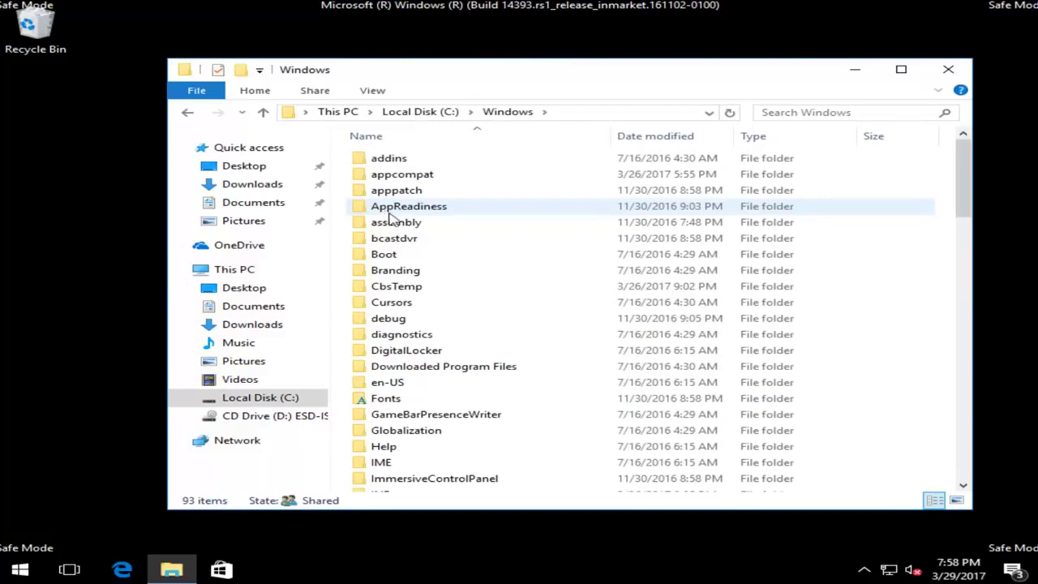
click(406, 239)
scroll(440, 292, down, 7)
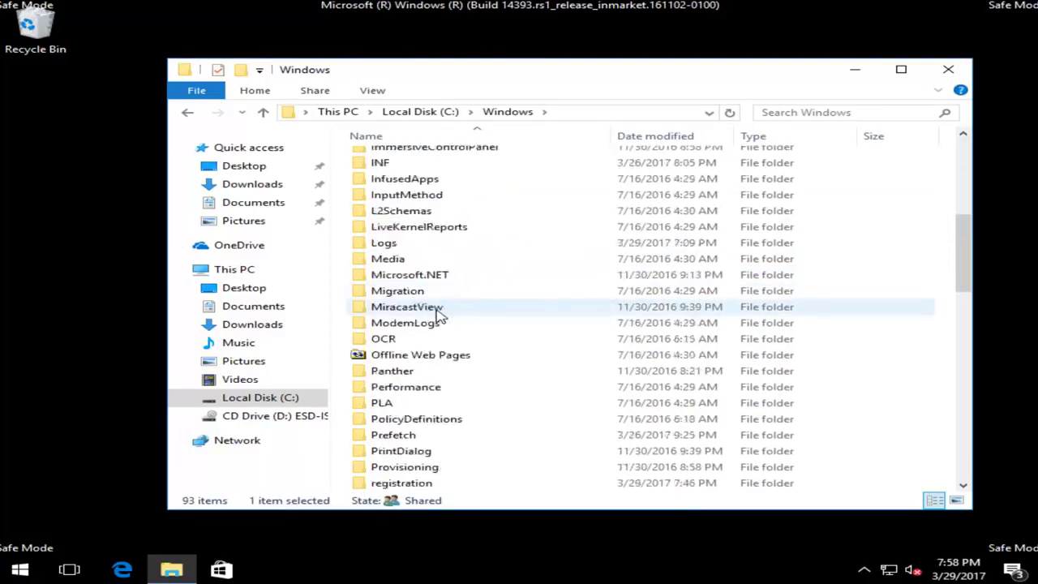
scroll(440, 316, down, 8)
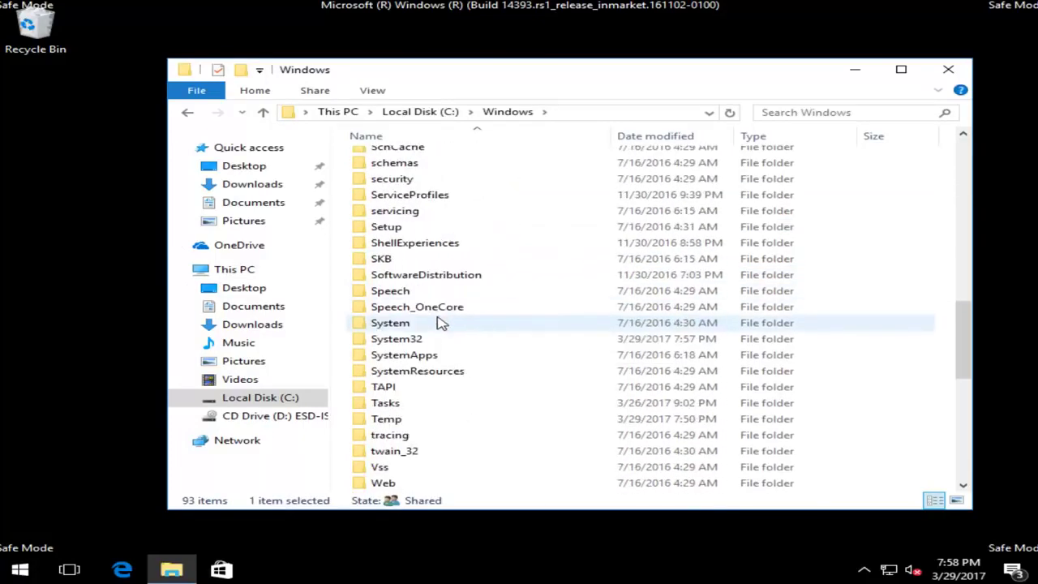
click(414, 277)
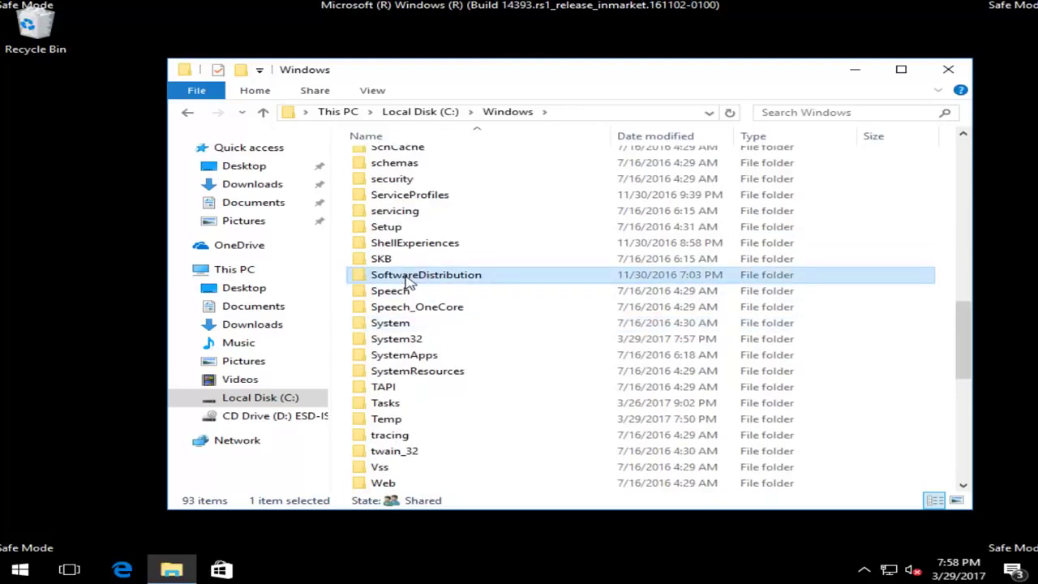
double_click(408, 277)
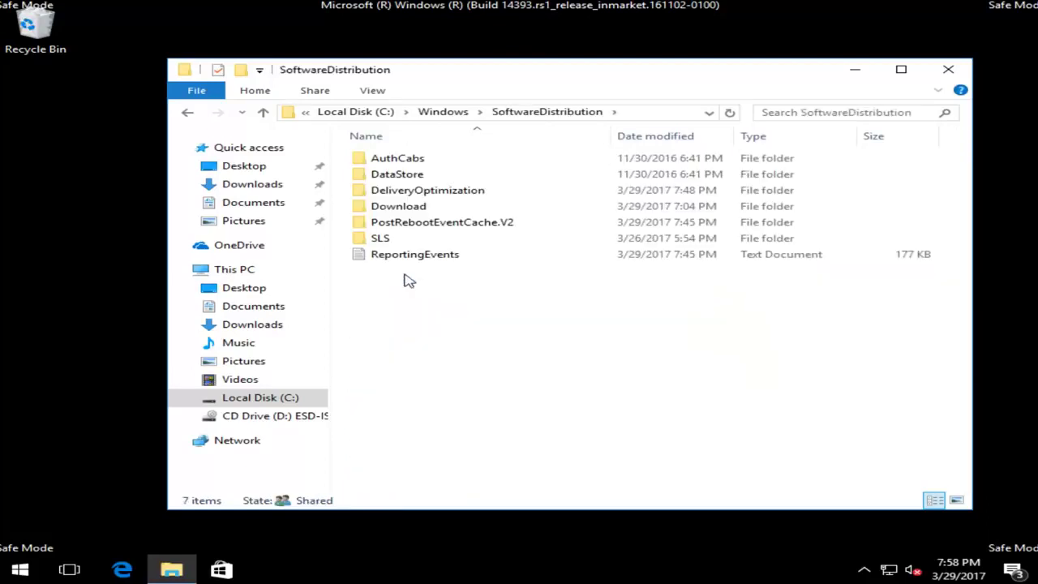
Open the Download folder and delete all seven hash-named update folders inside it
drag(378, 206, 388, 211)
double_click(388, 211)
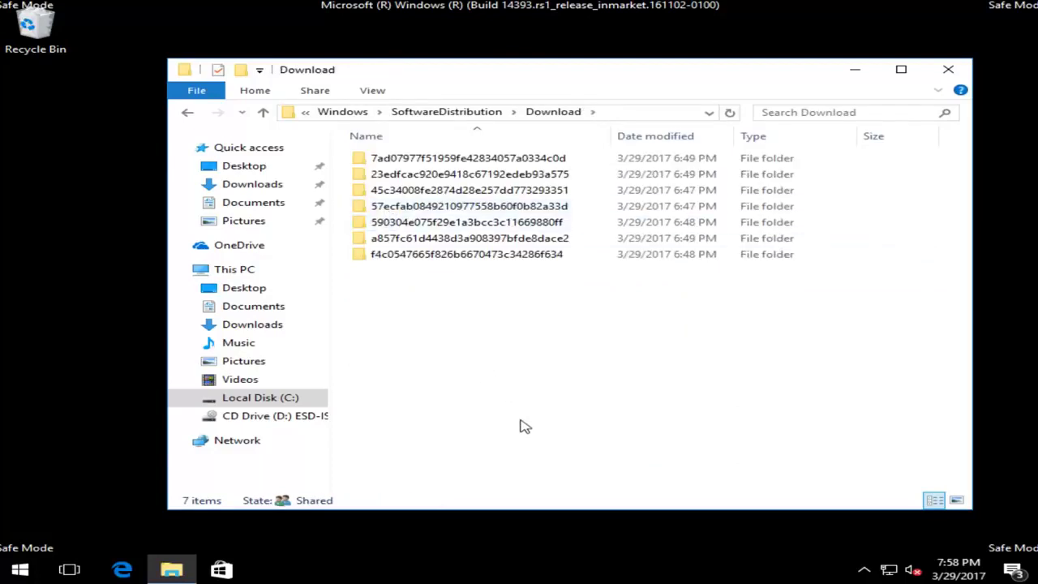
drag(539, 438, 503, 352)
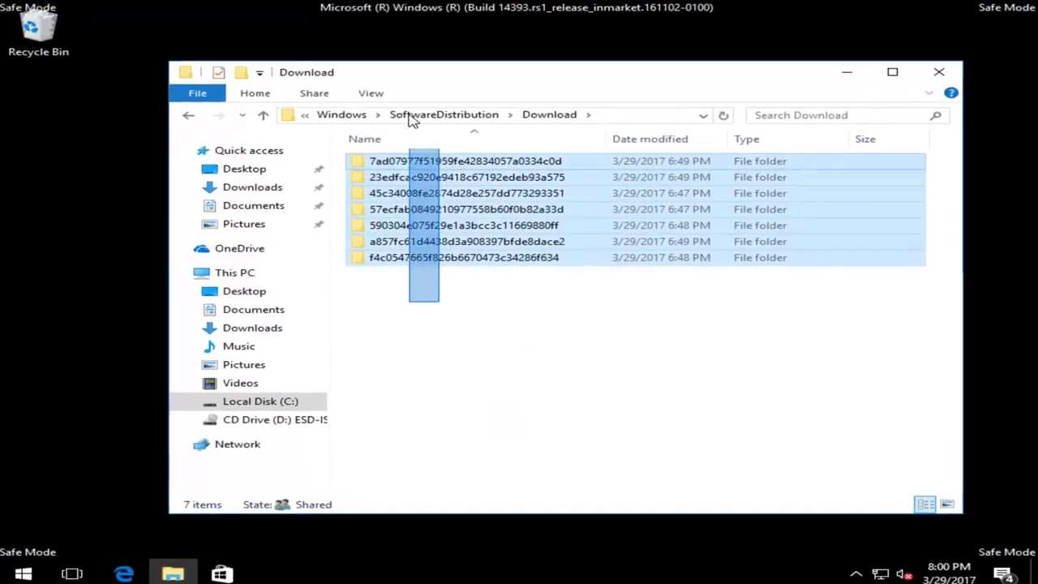
drag(347, 162, 350, 182)
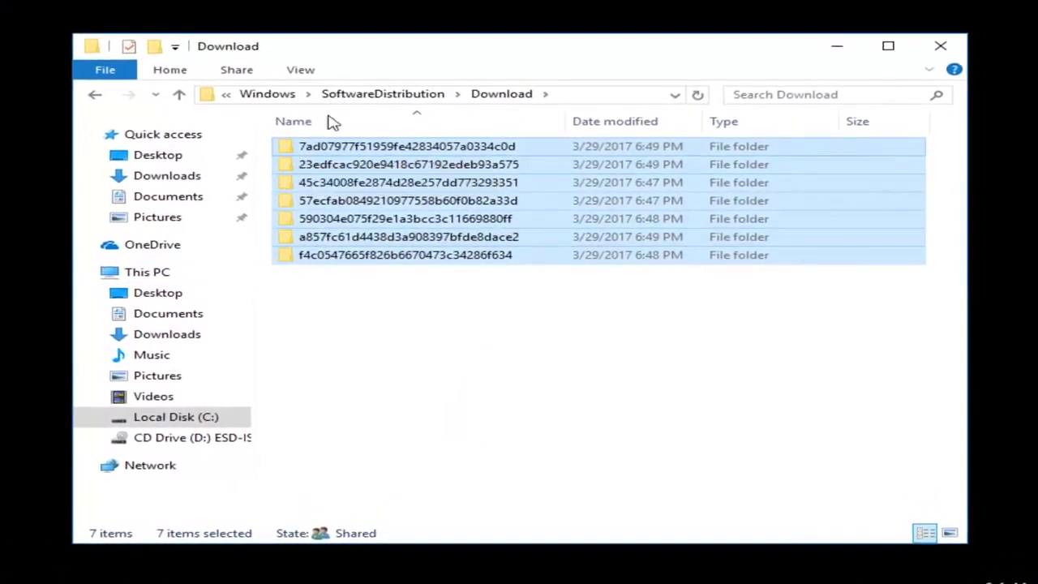
right_click(366, 175)
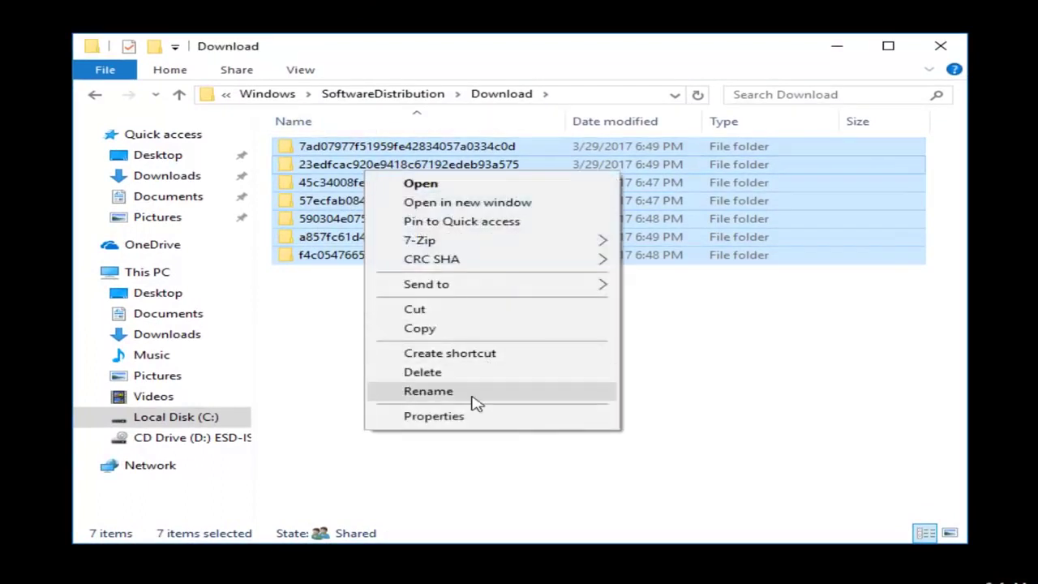
click(421, 374)
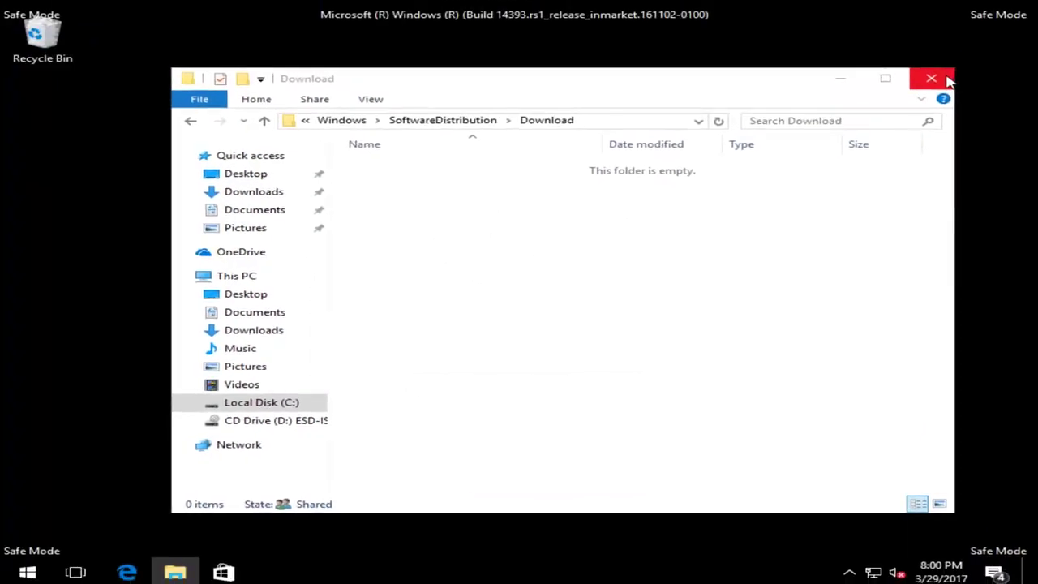
Close the File Explorer window, leaving the empty Safe Mode desktop
click(946, 80)
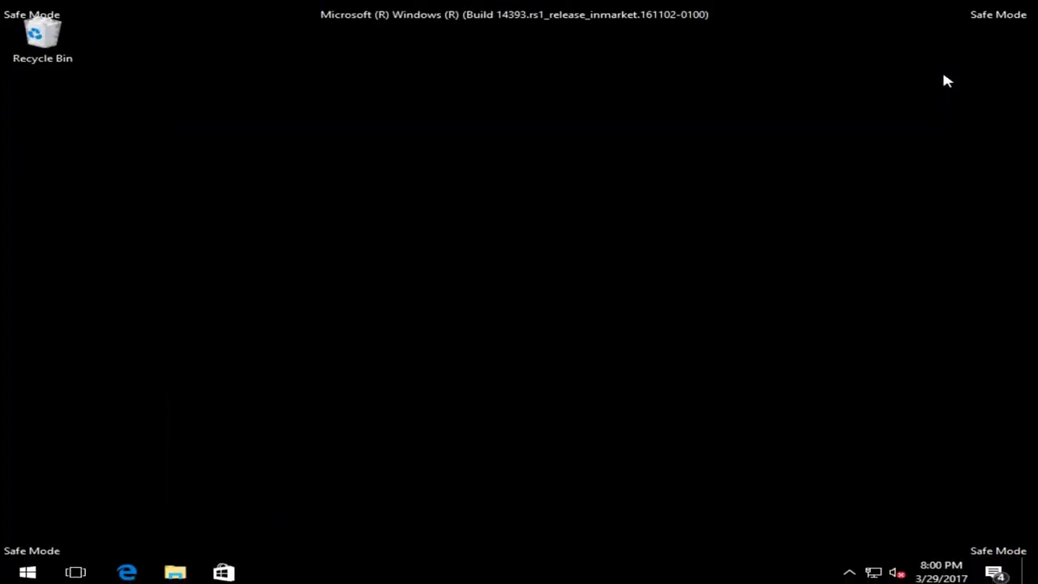